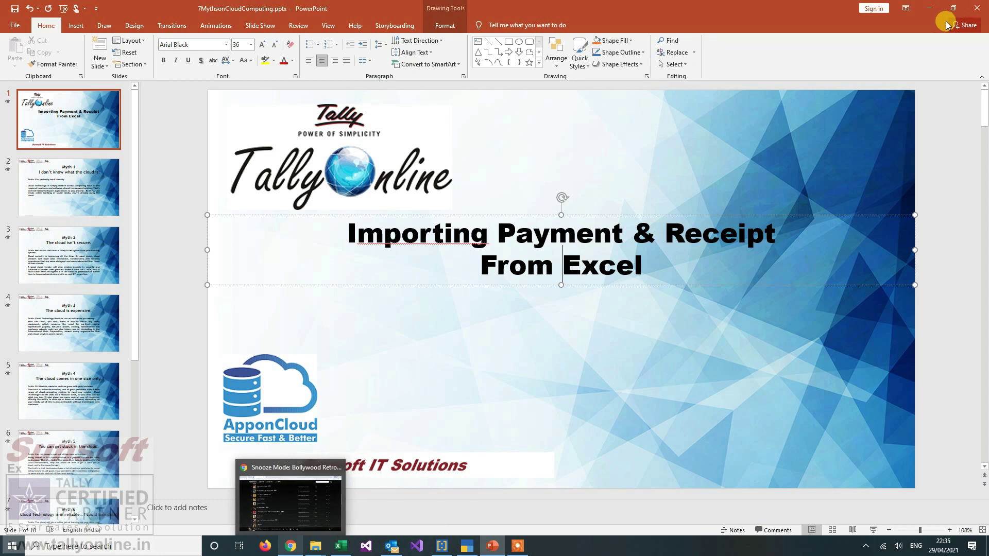
- Minimize the PowerPoint presentation so the desktop shows
left_click(926, 9)
mouse_move(315, 546)
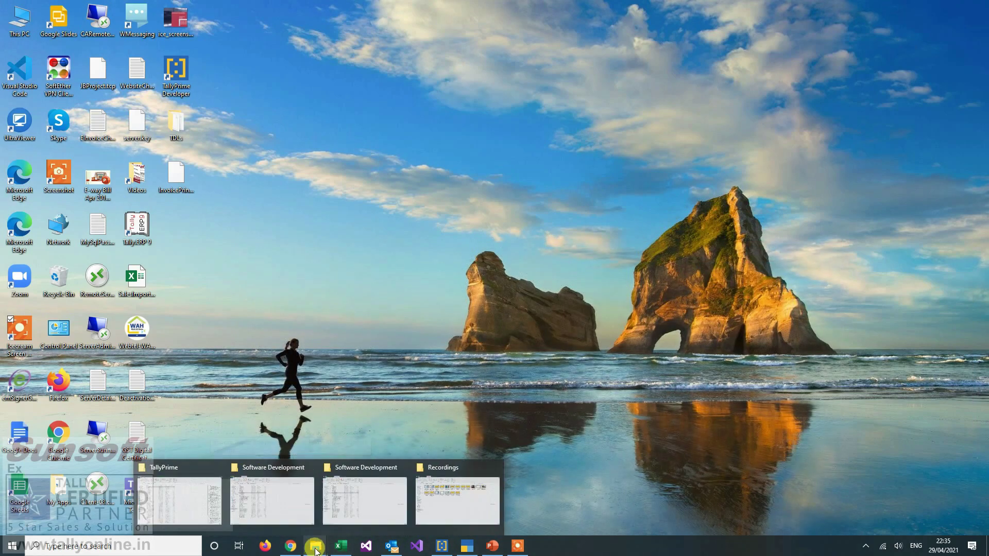
- Maximize PayRecTemplate in Excel and review the Date, VoucherType and Cash/Bank Account columns
left_click(340, 545)
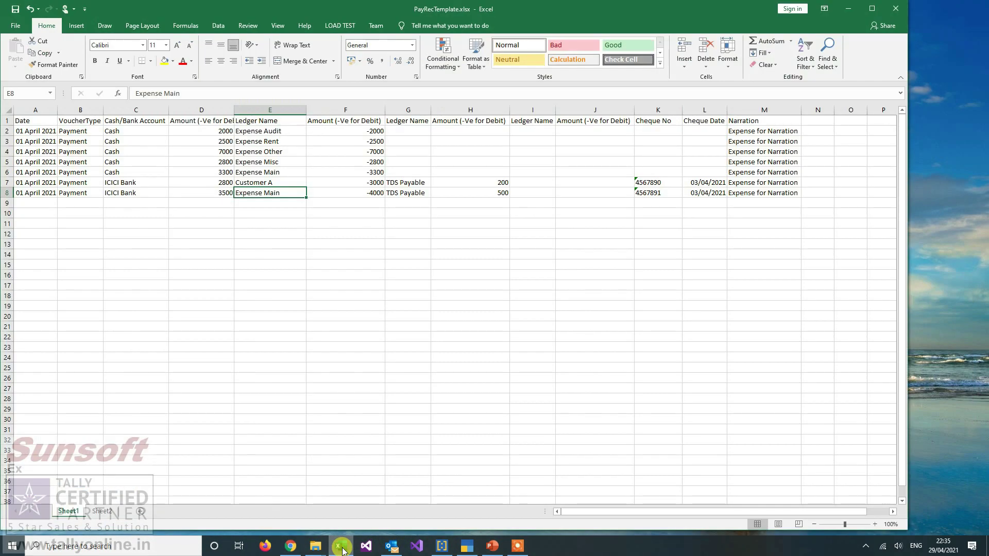
left_click(872, 9)
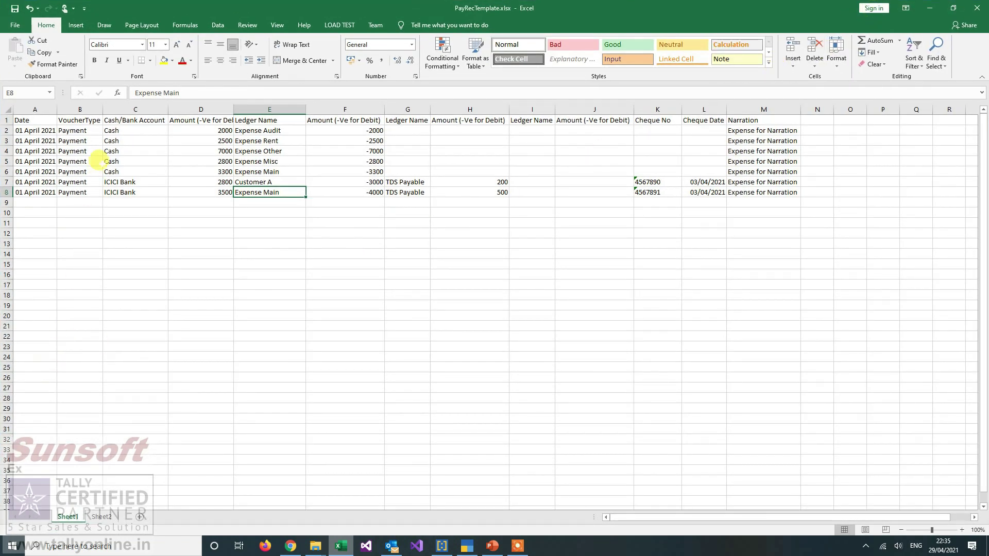
left_click(52, 141)
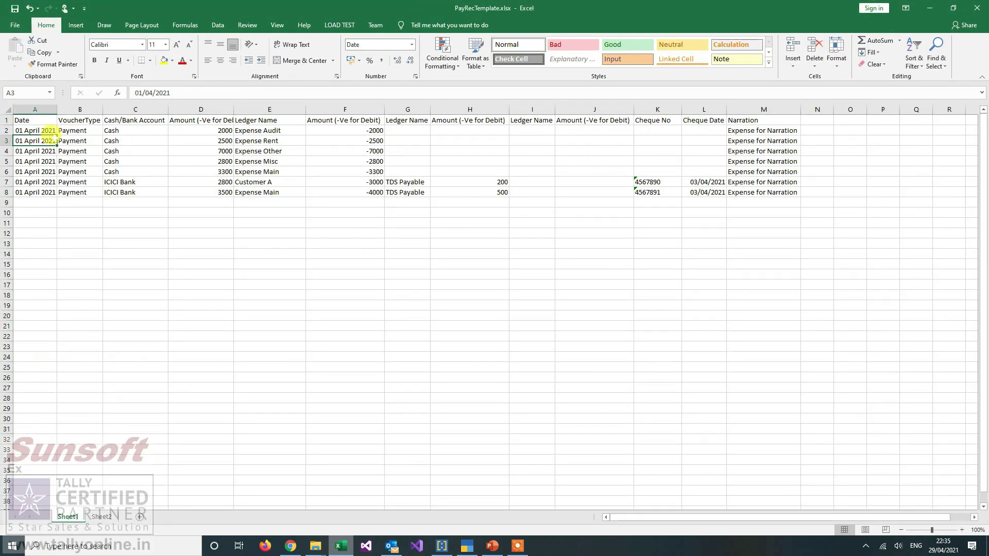
left_click_drag(55, 130, 37, 192)
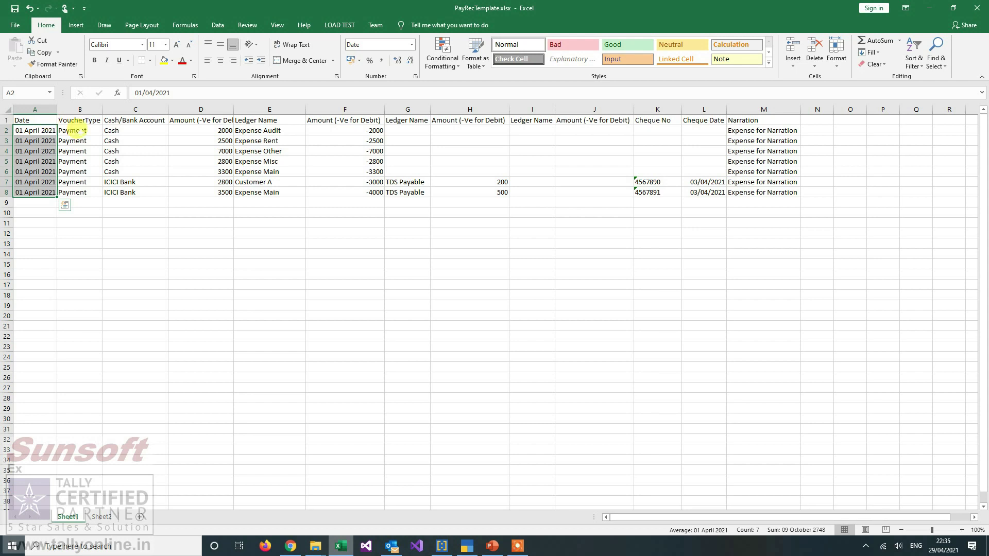
left_click_drag(66, 129, 67, 192)
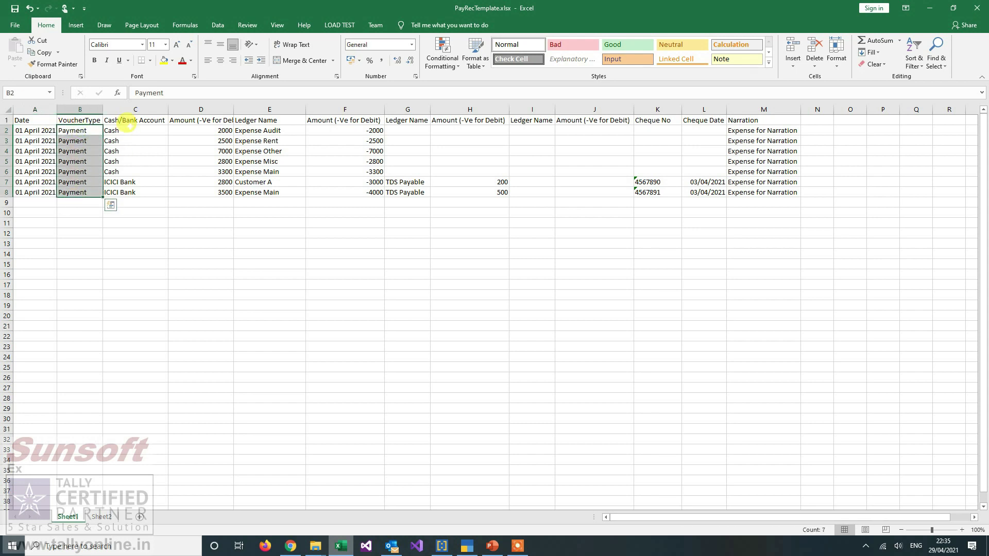
left_click_drag(124, 130, 128, 185)
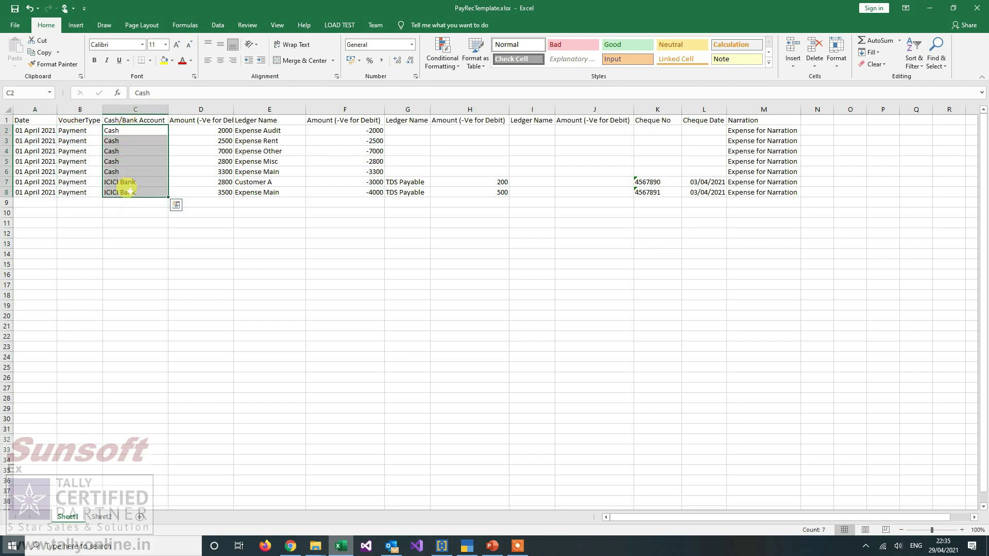
- Review the amount, Ledger Name and negated amount columns, the TDS Payable ledger in G7 and cheque date in L8
left_click_drag(199, 129, 201, 192)
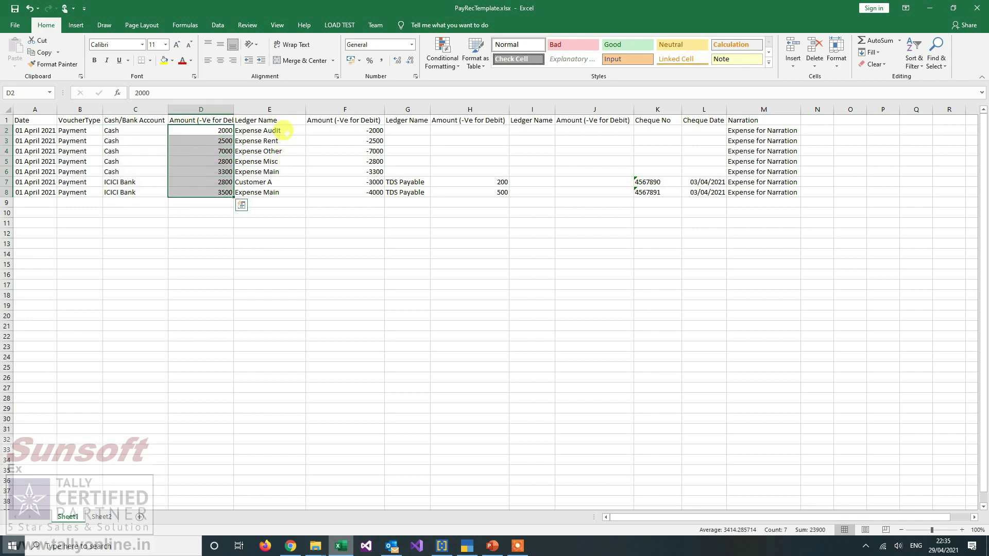
left_click_drag(275, 130, 279, 191)
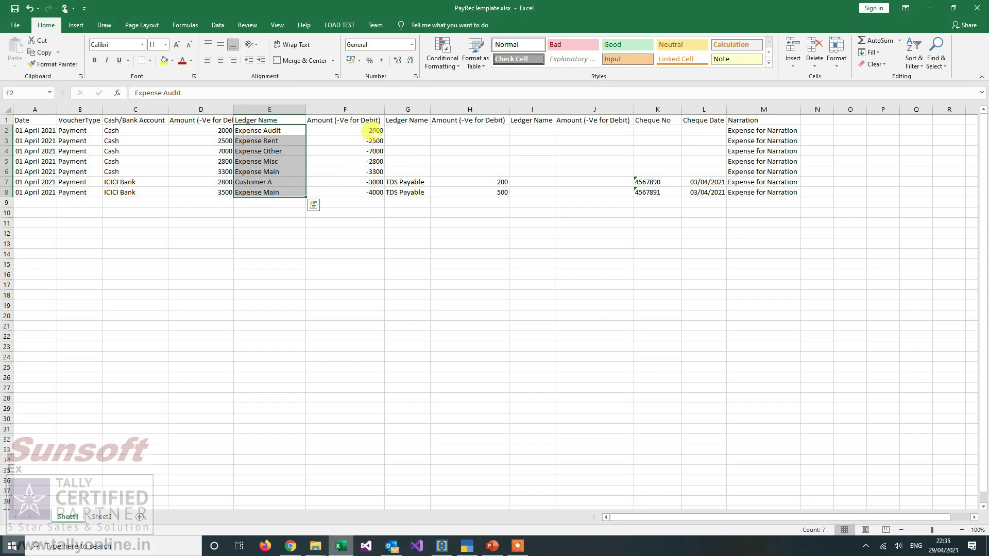
left_click_drag(369, 130, 374, 193)
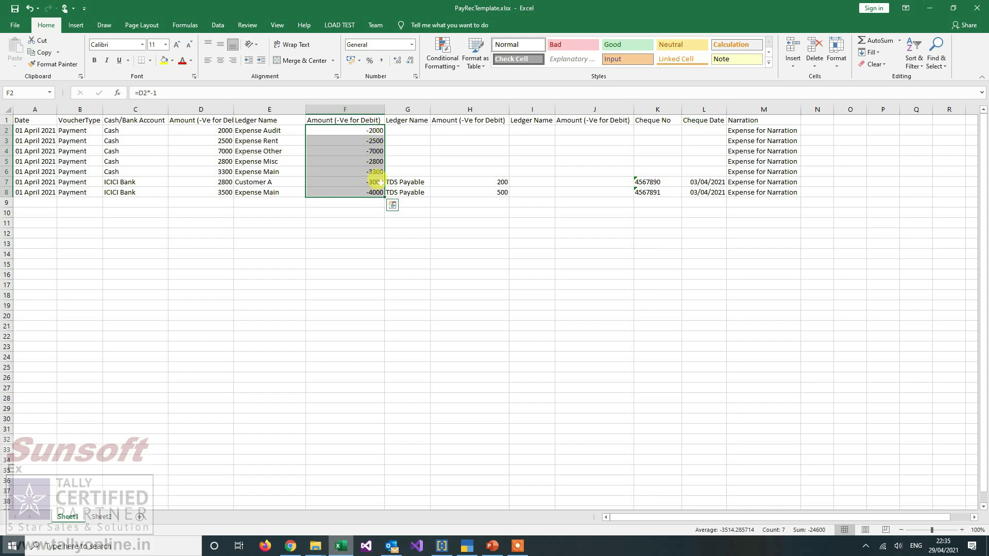
left_click(399, 183)
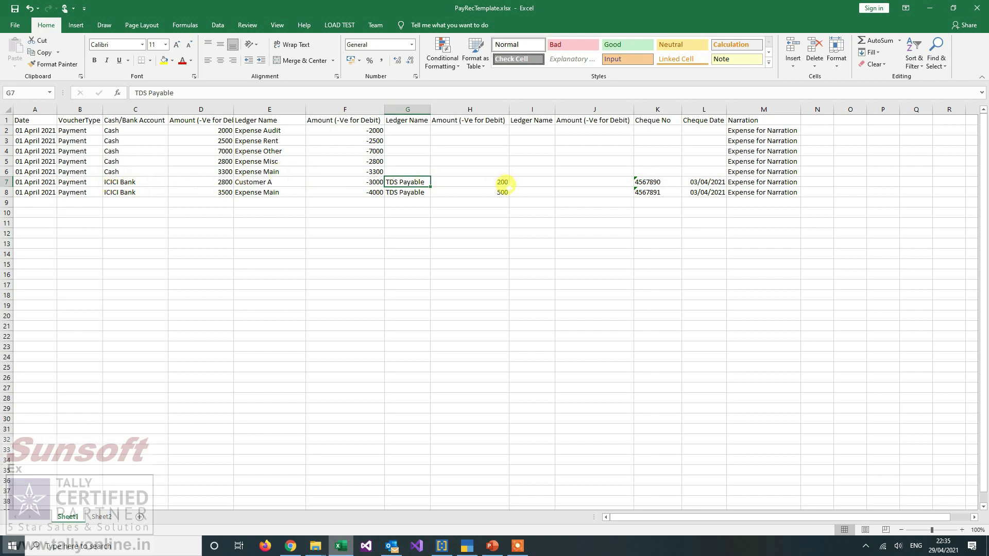
left_click(712, 192)
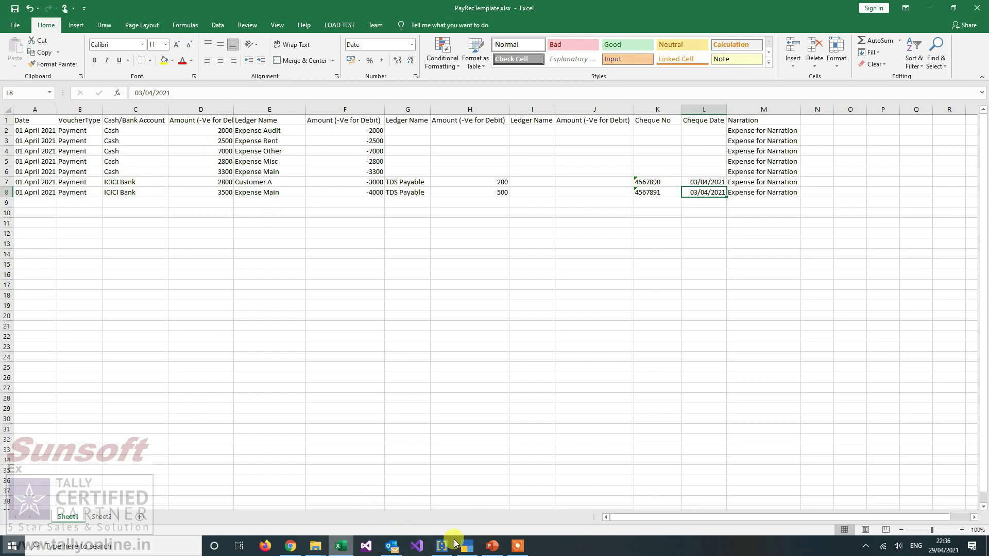
- Back out to Gateway of Tally and start Sunsoft Import of Data > Import Vouchers from Excel
left_click(470, 546)
key("Escape")
key("Escape")
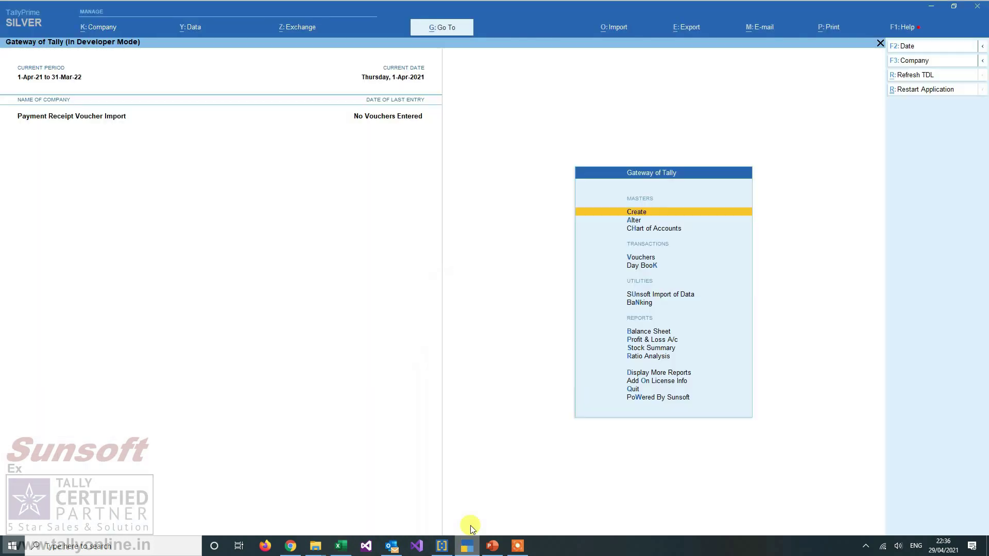
key("d")
key("d")
key("Escape")
key("Escape")
key("Escape")
key("Escape")
key("Down")
key("Down")
key("Down")
key("Down")
key("Down")
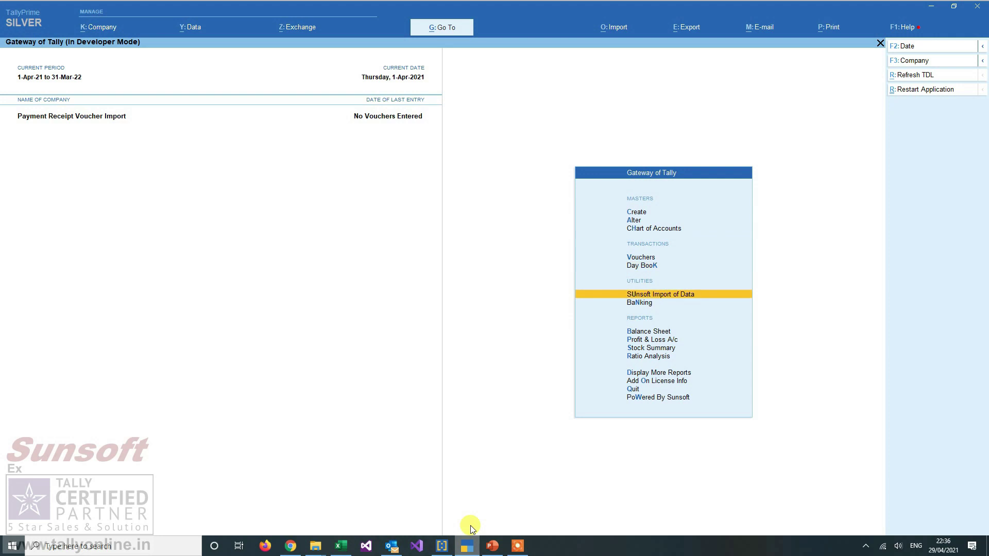
key("Return")
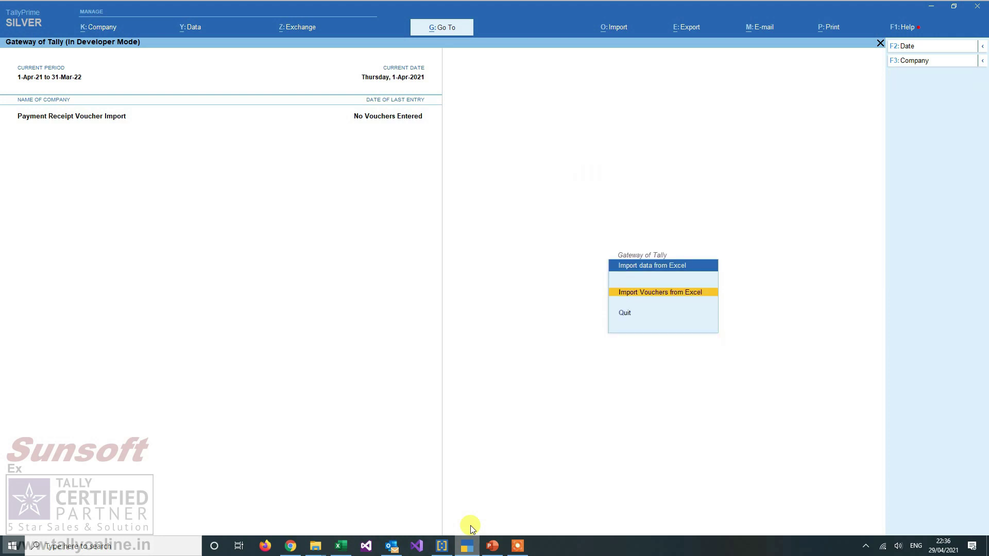
key("Return")
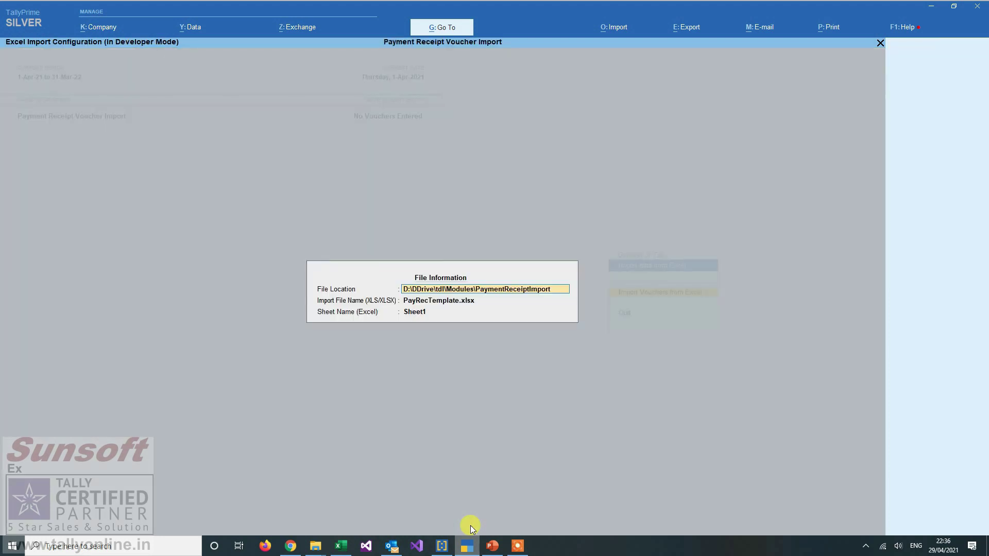
- Import the payment vouchers from Sheet1 of PayRecTemplate.xlsx with Import Vouchers set to Yes
key("Return")
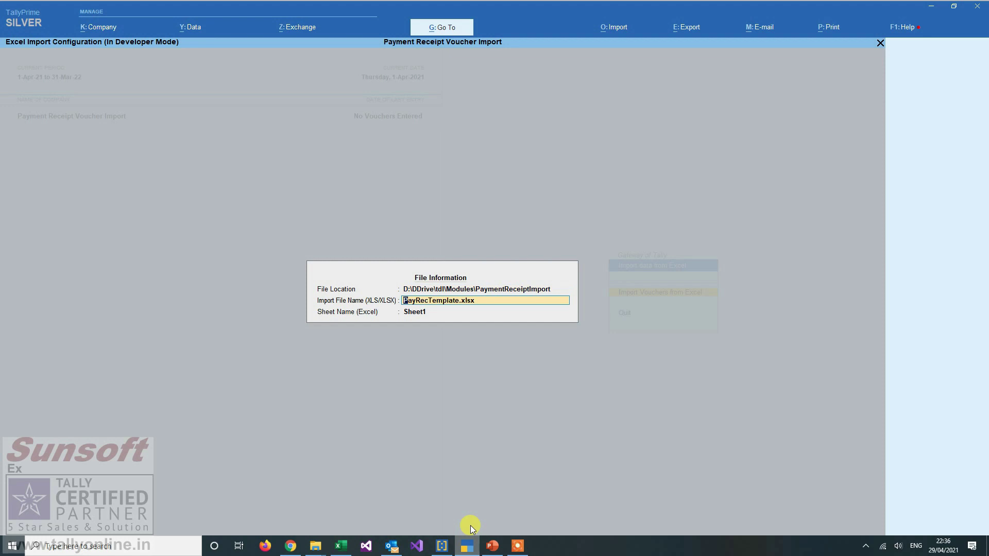
key("Return")
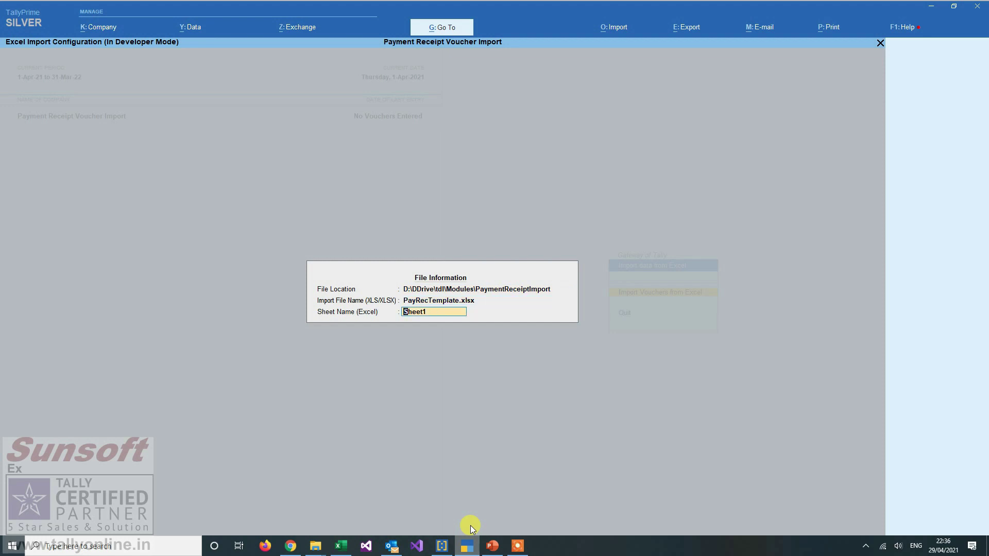
key("Return")
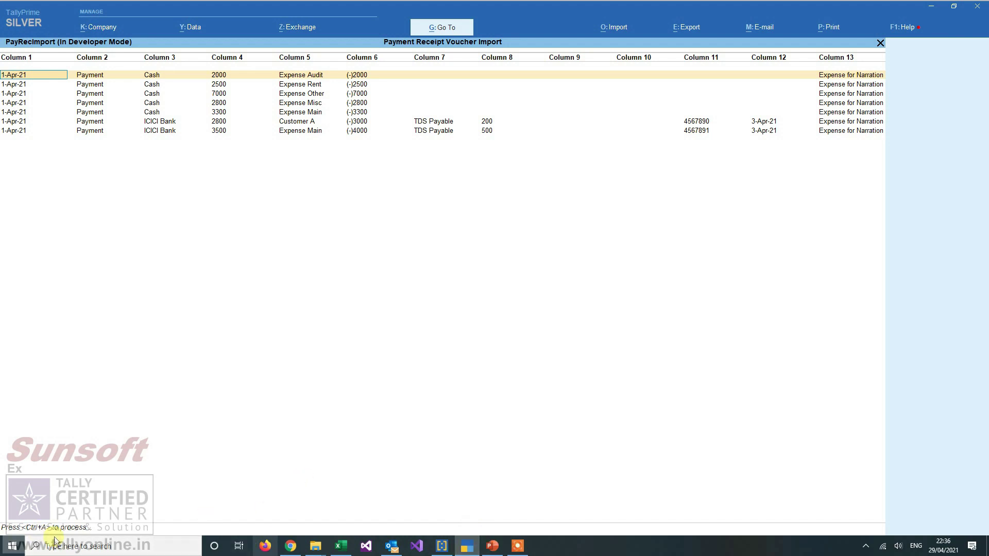
key("ctrl")
key("ctrl+a")
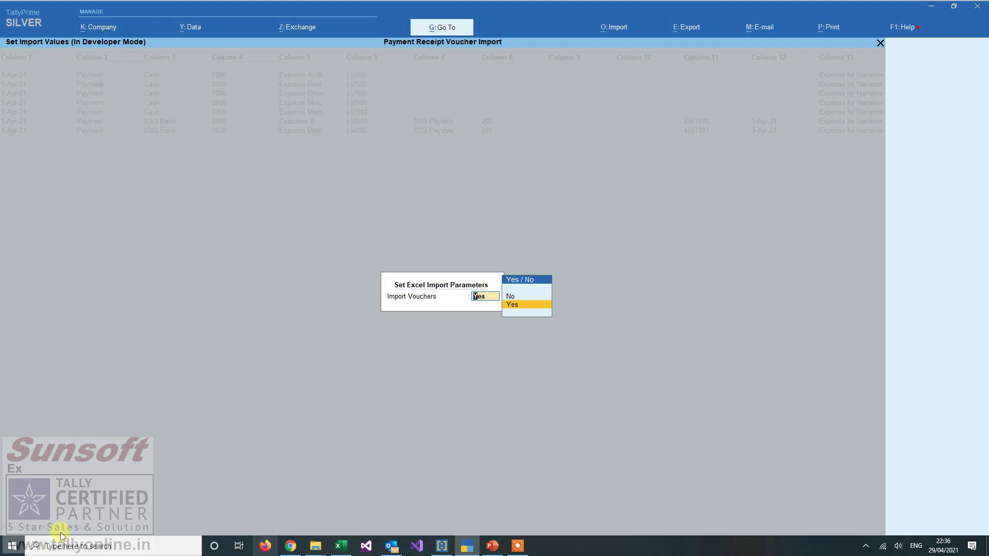
key("Return")
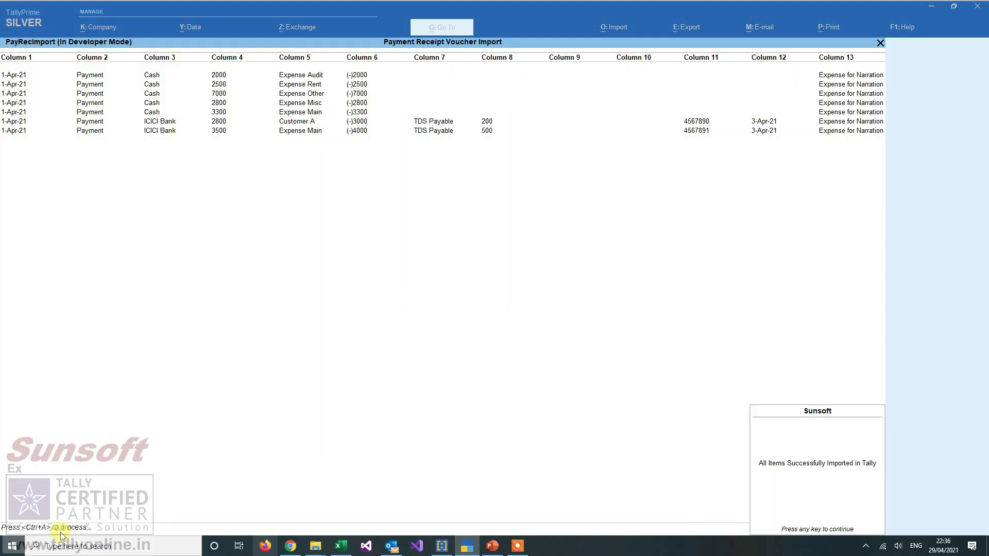
key("Return")
- Open the Day Book and view the first imported payment voucher for Expense Audit
key("Escape")
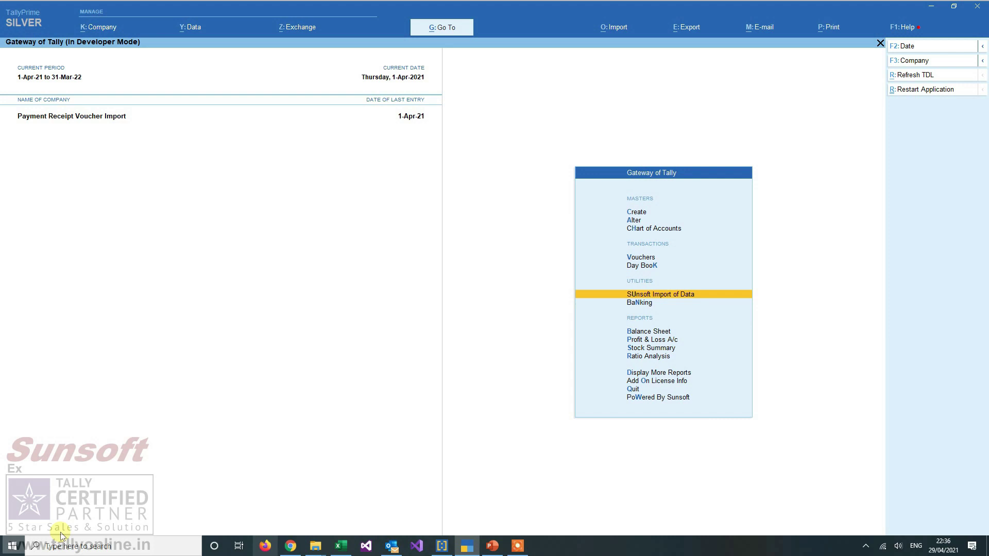
key("d")
key("a")
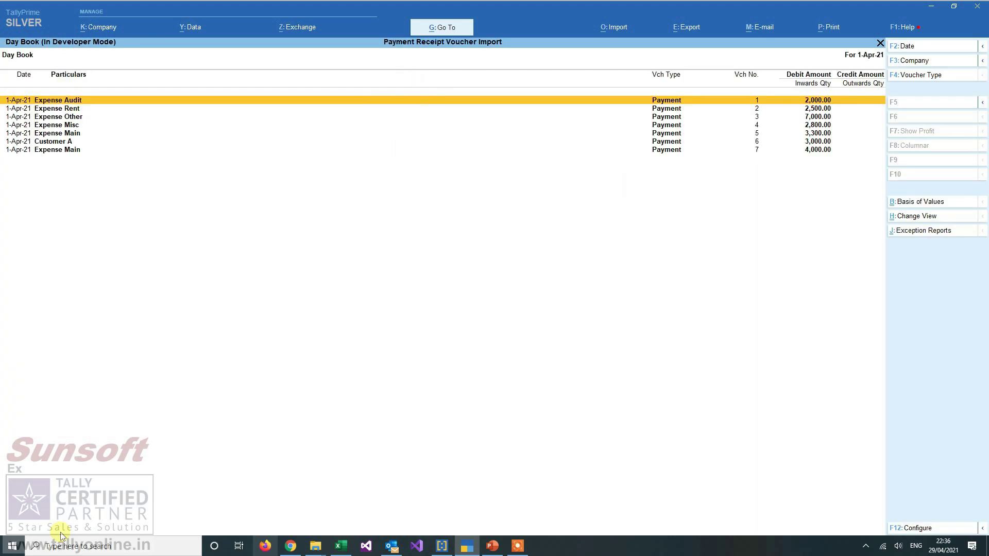
key("Down")
key("Down")
key("Down")
key("Down")
key("Down")
key("Down")
key("Up")
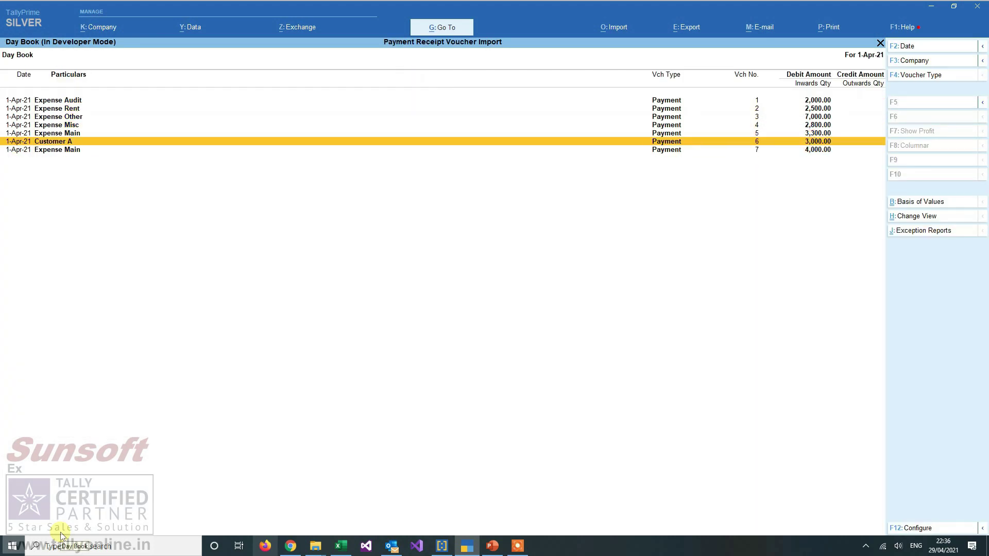
key("Up")
key("Up")
key("Up")
key("Up")
key("Up")
key("Return")
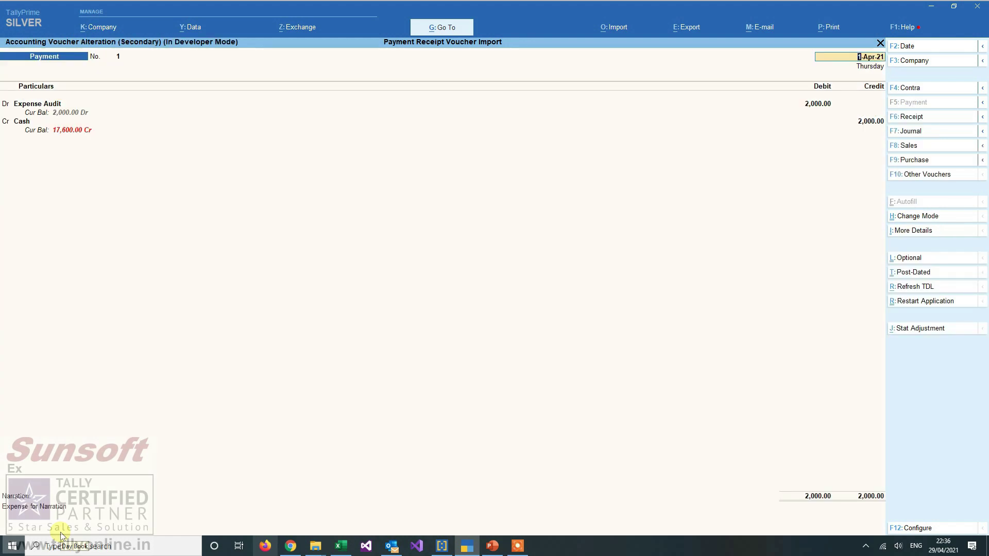
key("BackSpace")
key("Escape")
- Open payment voucher 7 for Expense Main against ICICI Bank and TDS Payable
key("Down")
key("Down")
key("Down")
key("Down")
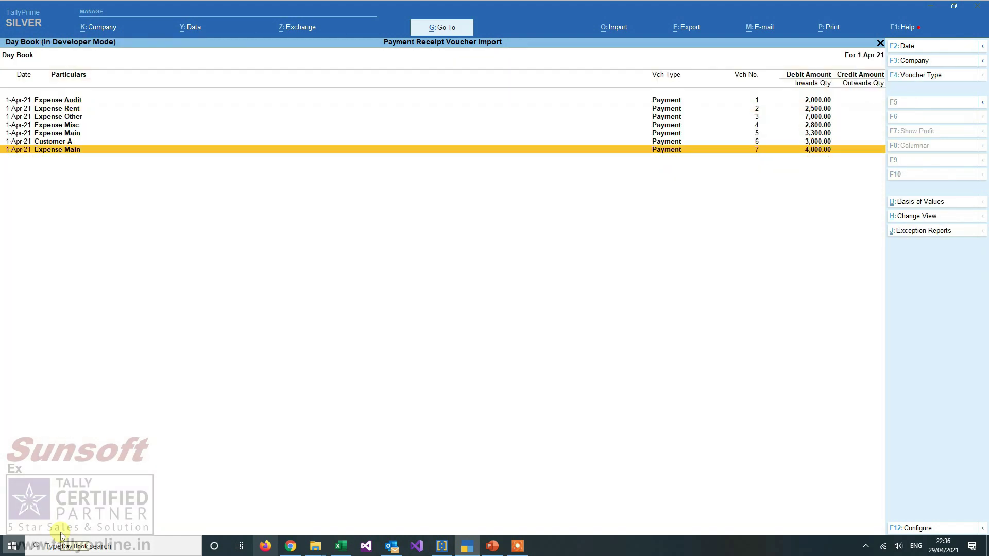
key("Return")
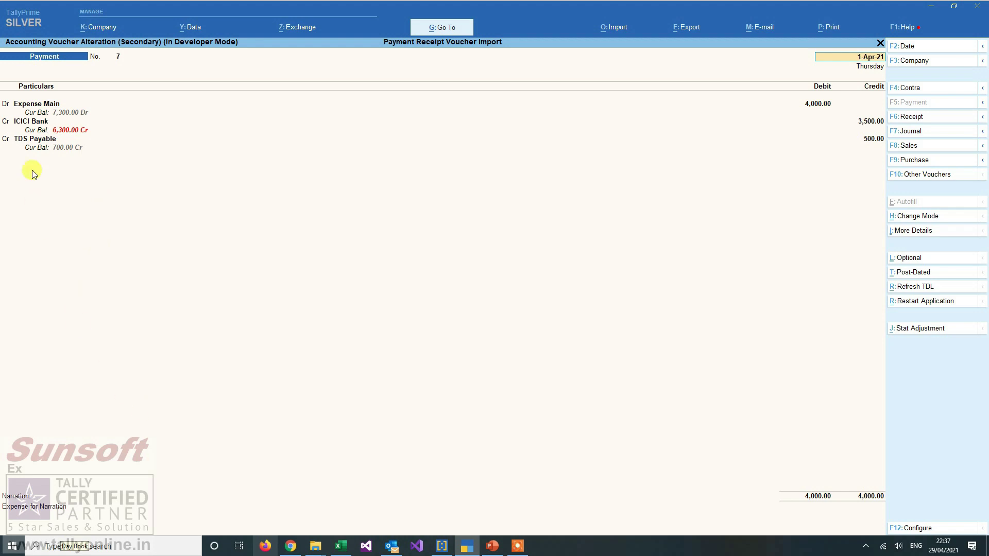
left_click(34, 125)
key("Return")
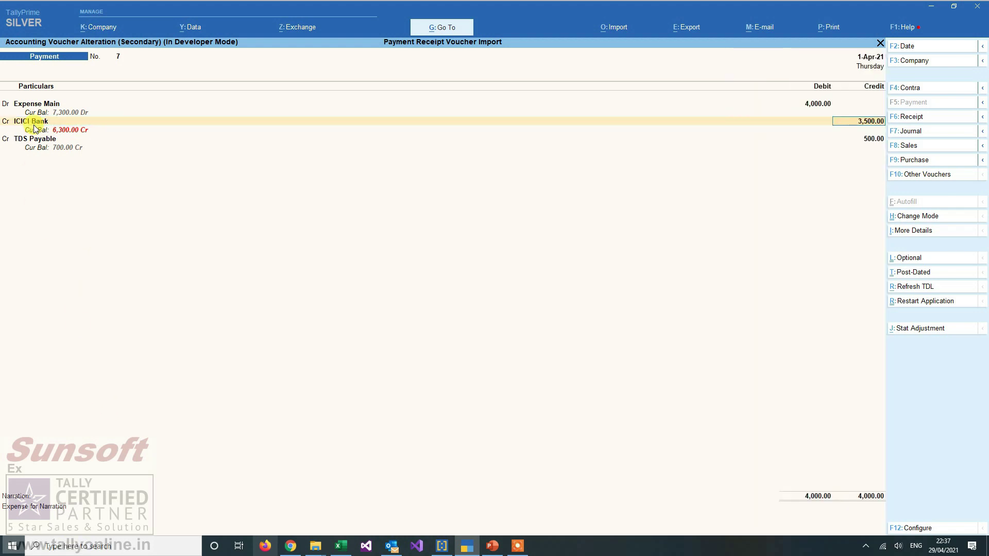
key("Return")
key("Return")
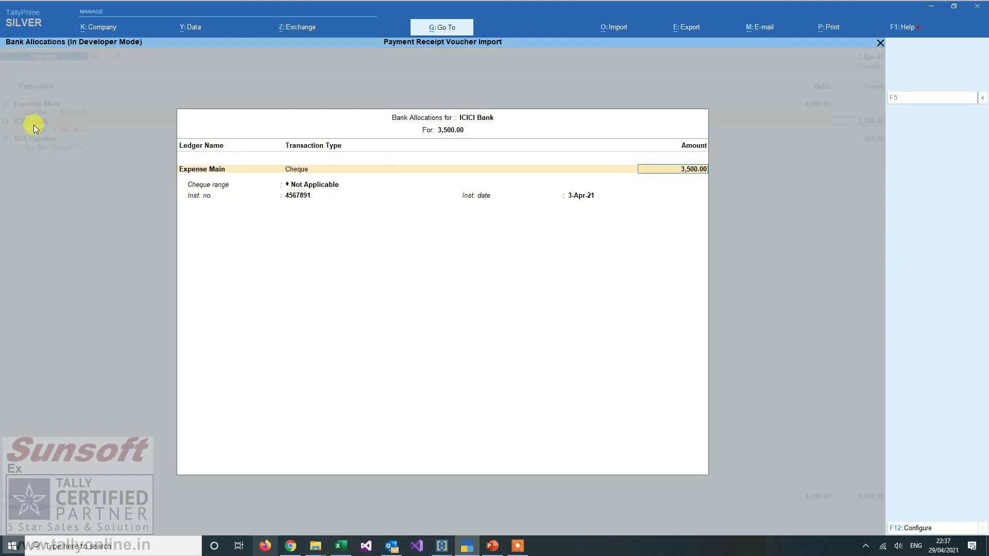
key("Return")
key("Return")
key("BackSpace")
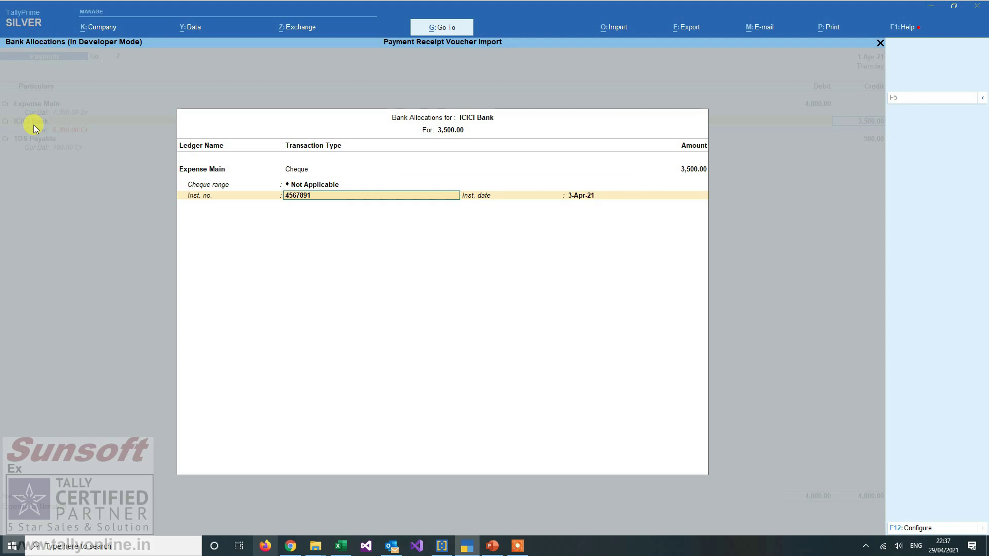
key("Return")
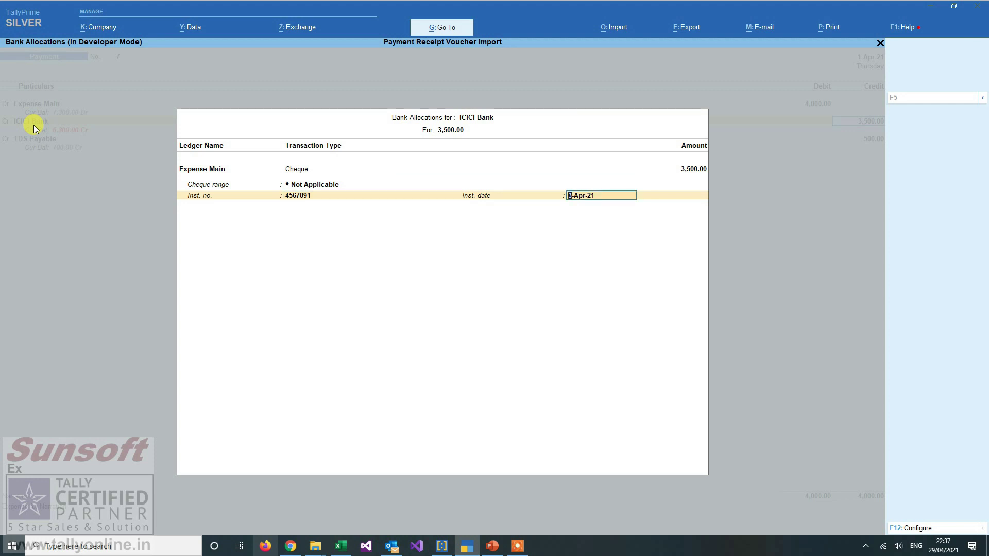
key("Return")
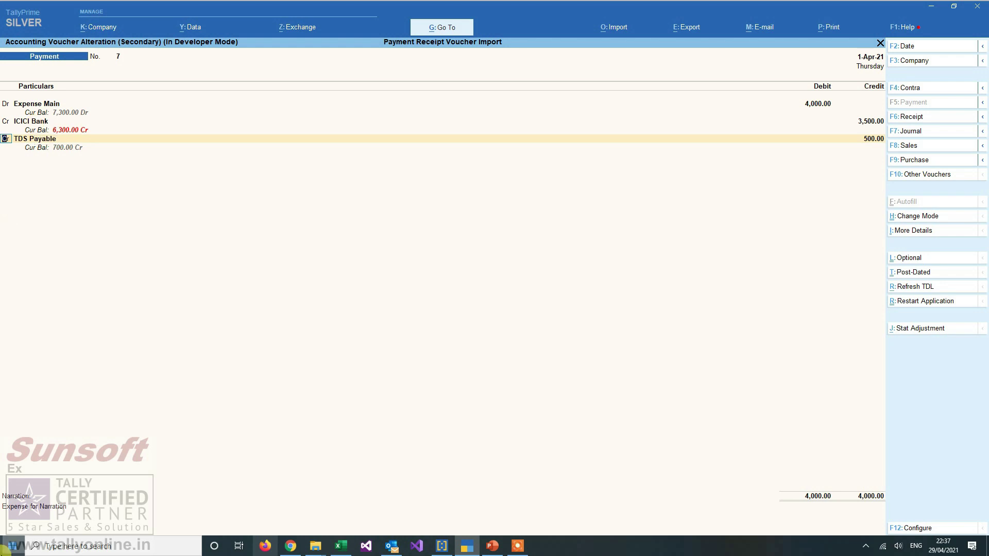
left_click(55, 506)
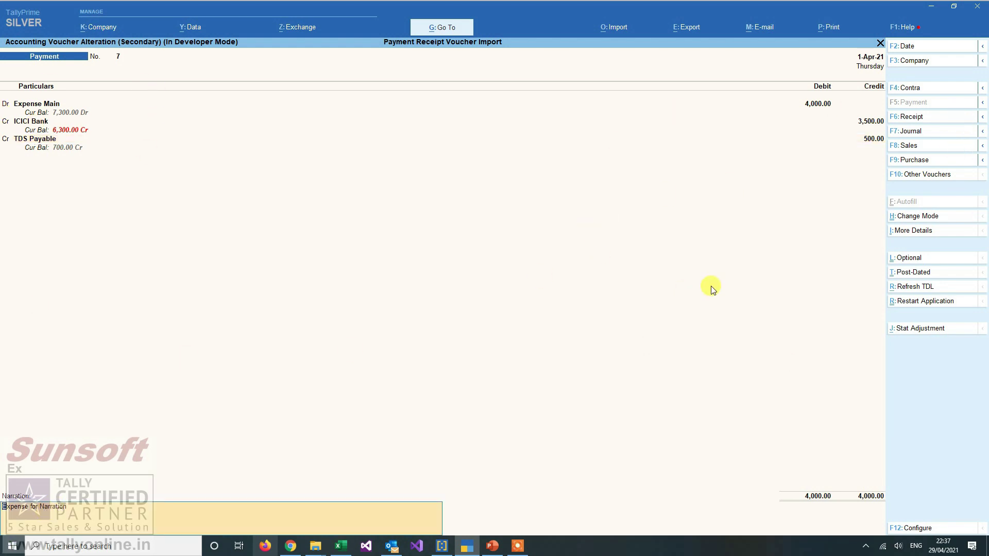
- Save the payment voucher, return to Gateway and reopen Sunsoft Import of Data
key("ctrl+a")
key("Escape")
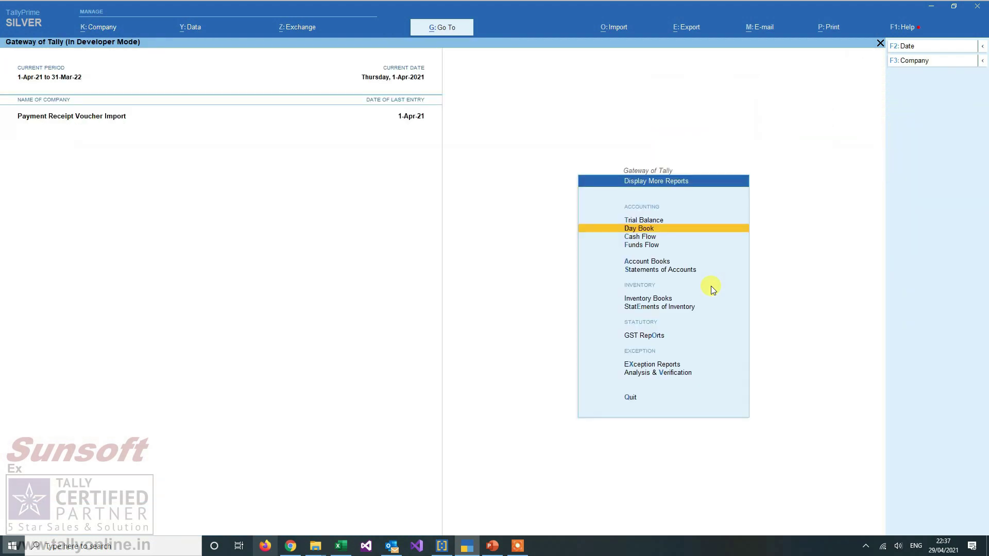
key("Escape")
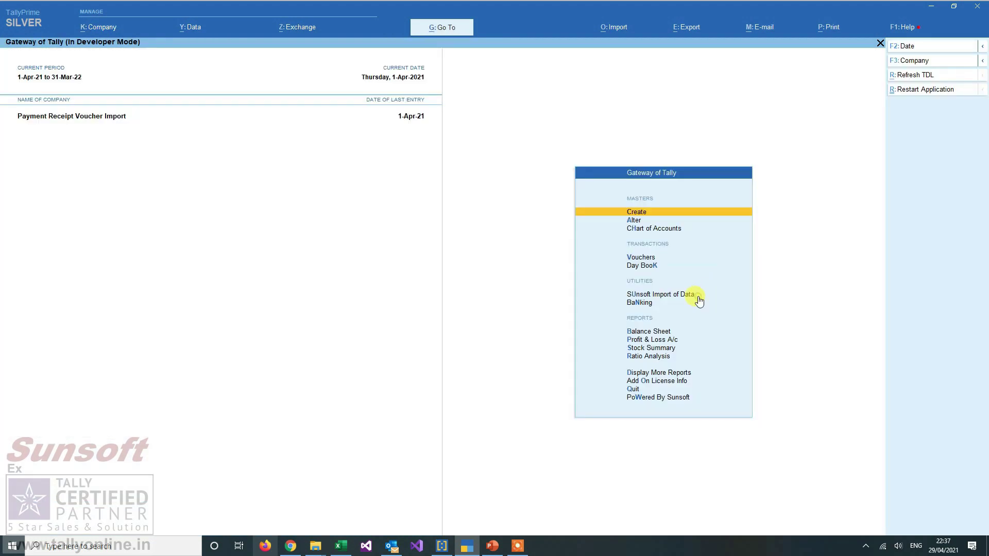
left_click(698, 302)
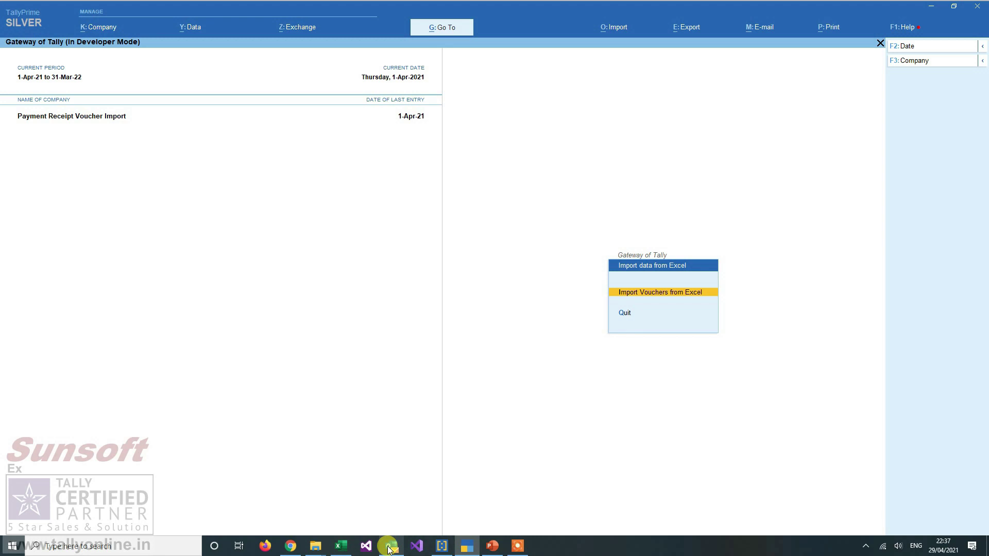
- Switch to the Excel template and show the receipt rows on Sheet2
left_click(340, 546)
left_click(102, 517)
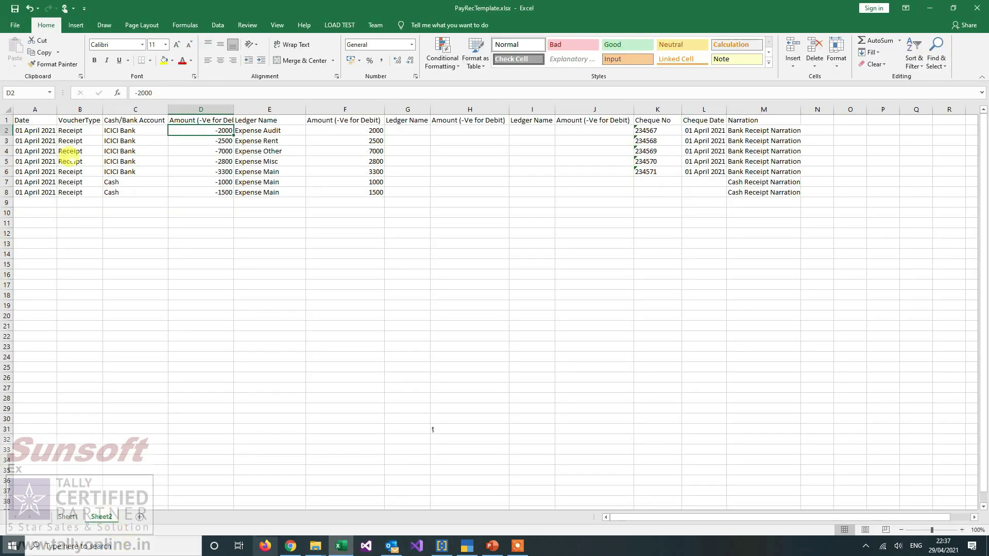
left_click_drag(31, 130, 37, 189)
left_click_drag(79, 130, 77, 191)
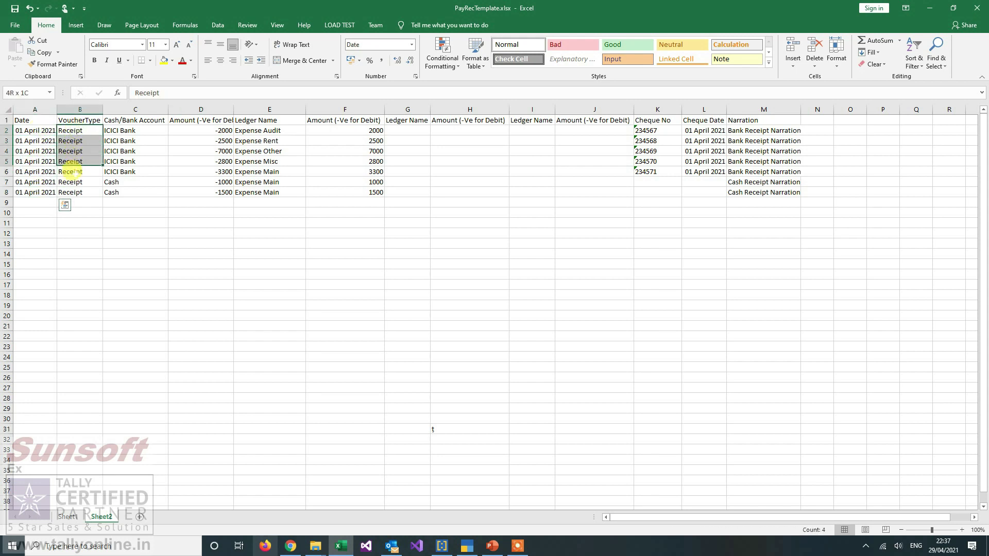
left_click_drag(111, 130, 112, 203)
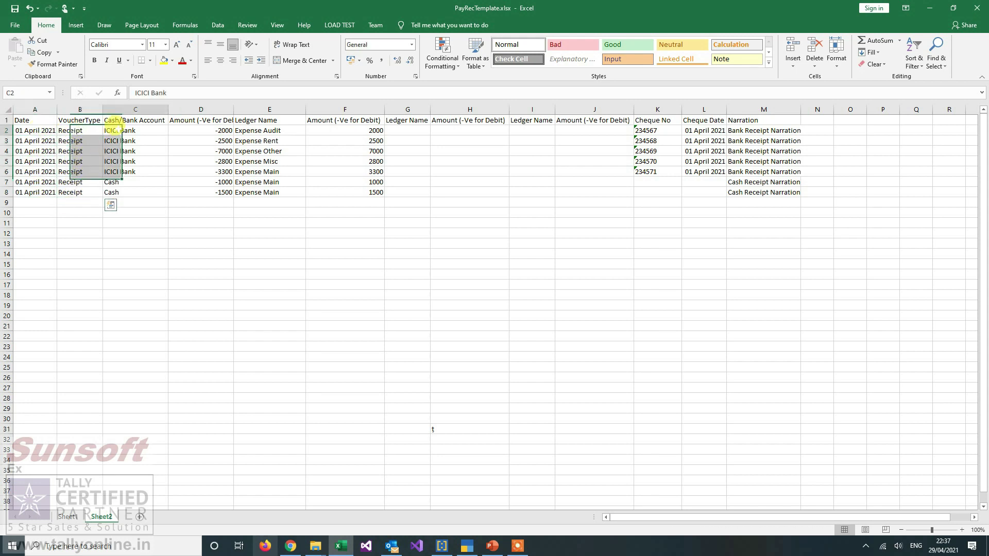
left_click_drag(207, 192, 212, 131)
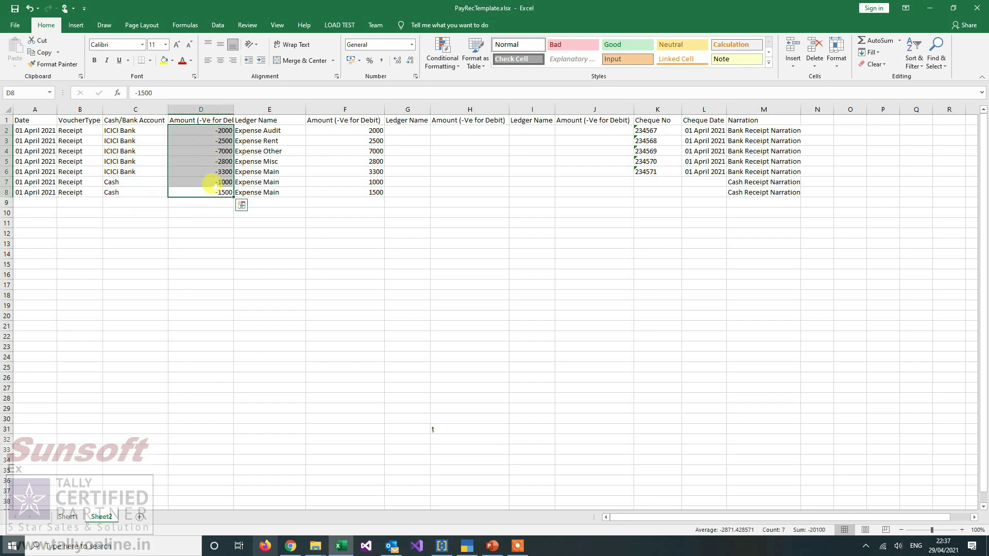
left_click_drag(263, 129, 264, 192)
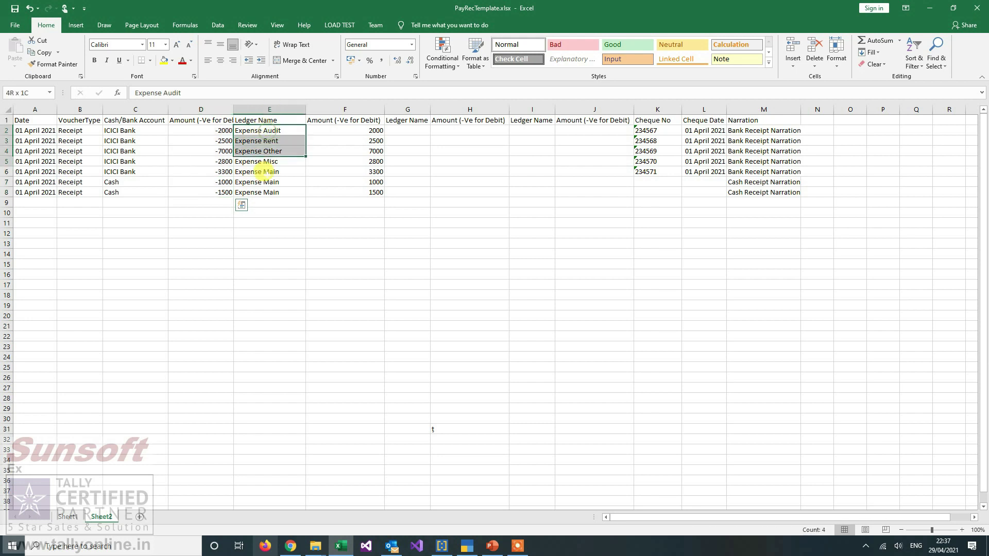
left_click_drag(356, 127, 352, 191)
left_click_drag(652, 130, 654, 161)
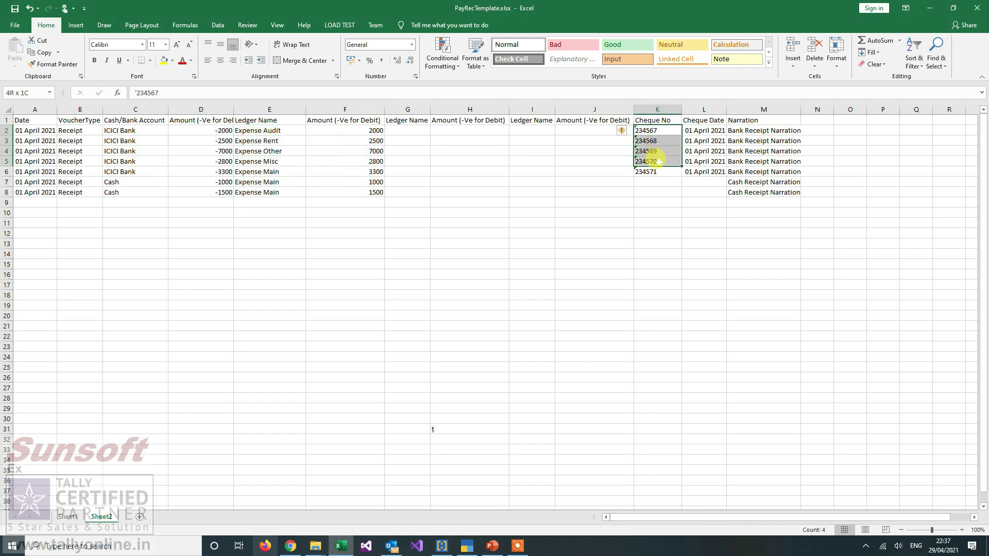
left_click(657, 172)
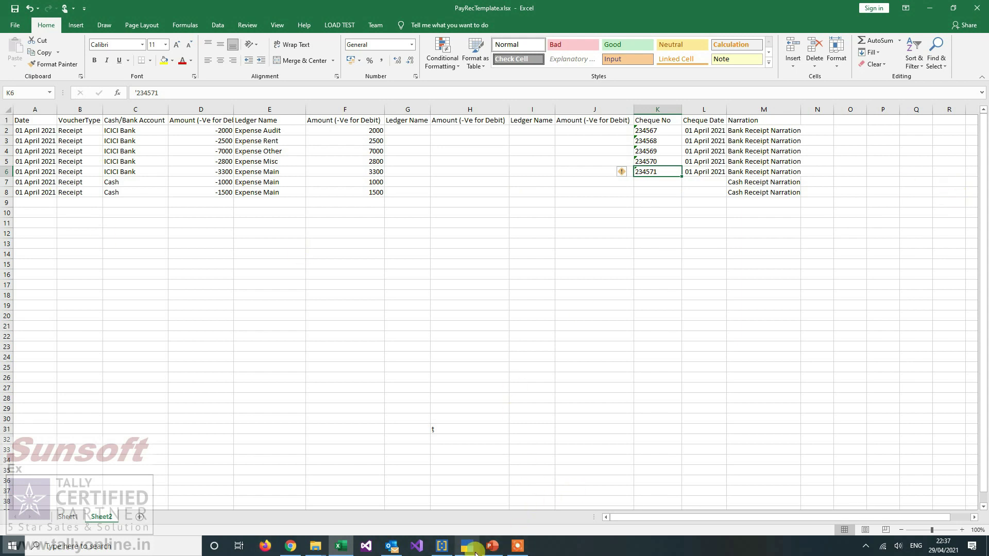
- Import the receipt vouchers from Sheet2 of PayRecTemplate.xlsx and confirm all seven imported
left_click(466, 546)
key("Return")
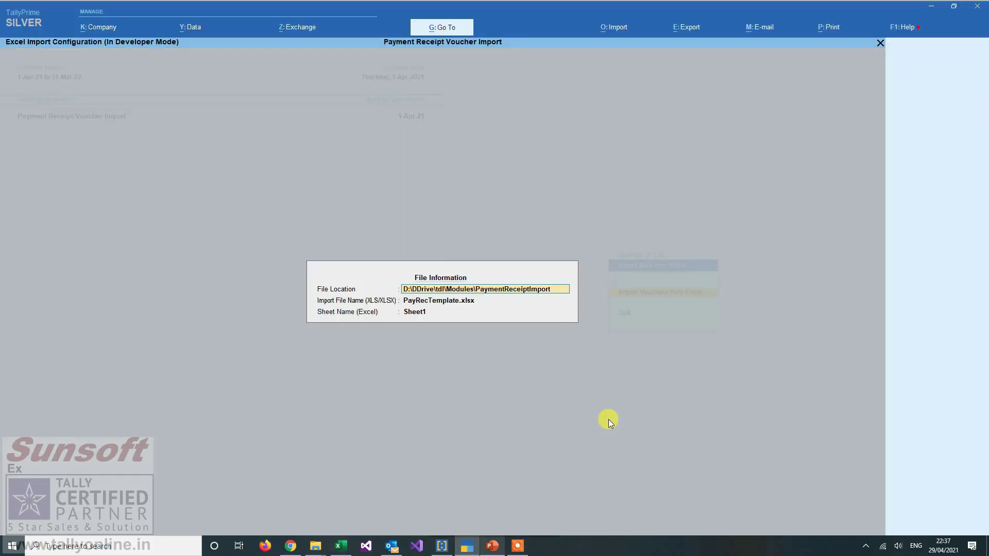
key("Return")
key("Return")
type("S")
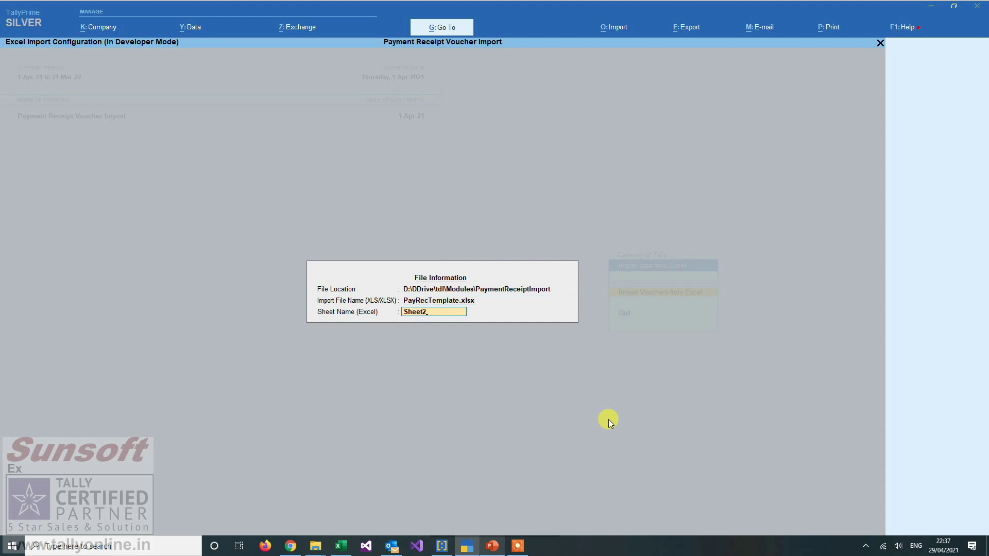
key("Return")
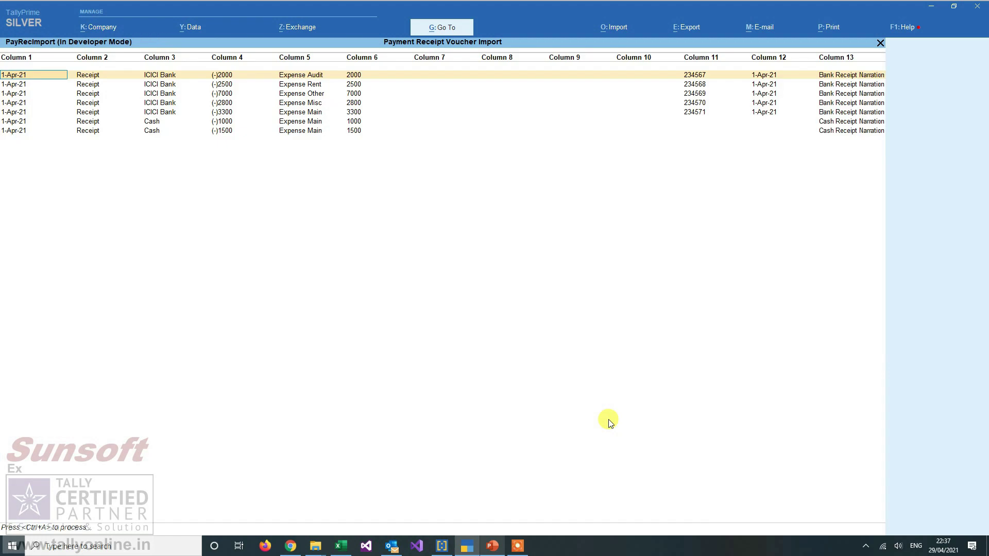
key("ctrl+a")
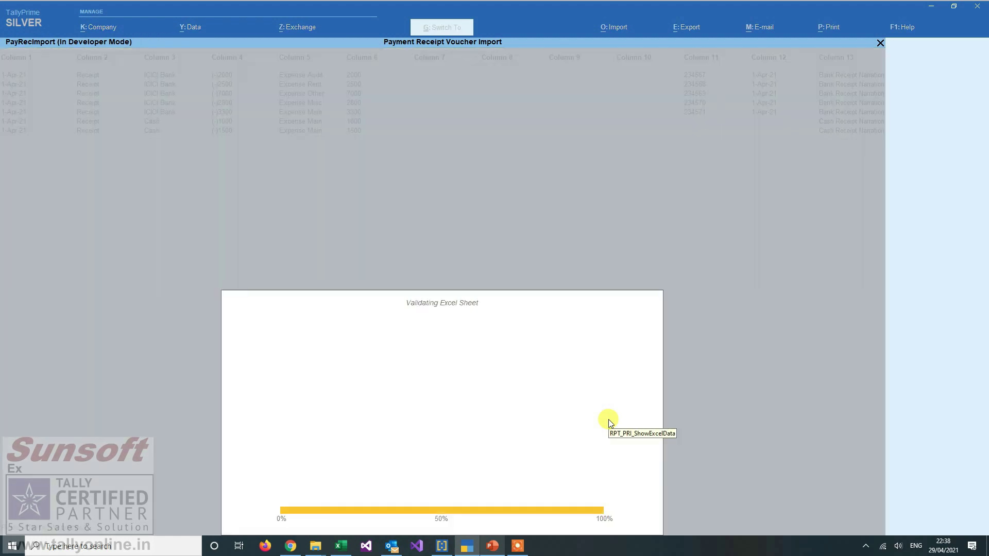
key("Return")
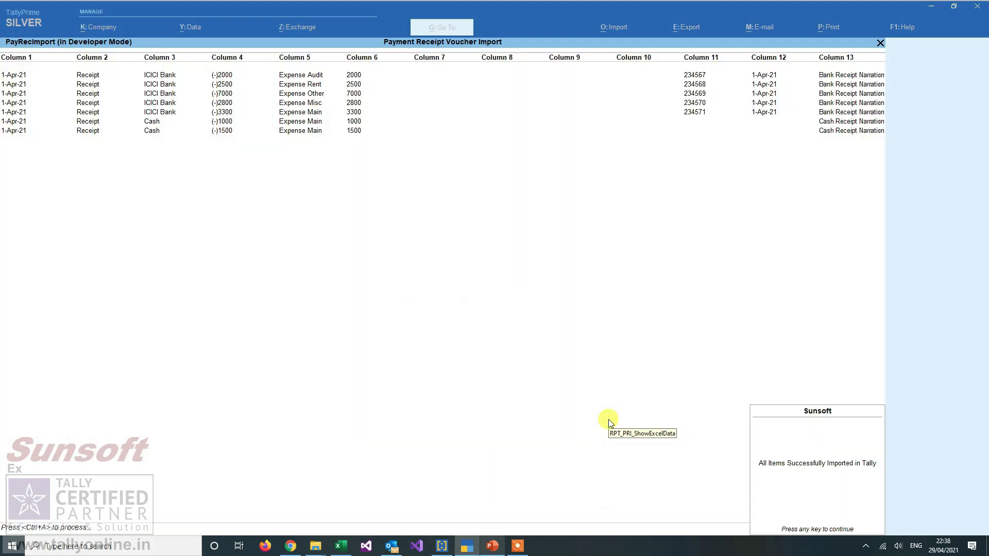
key("Return")
key("Escape")
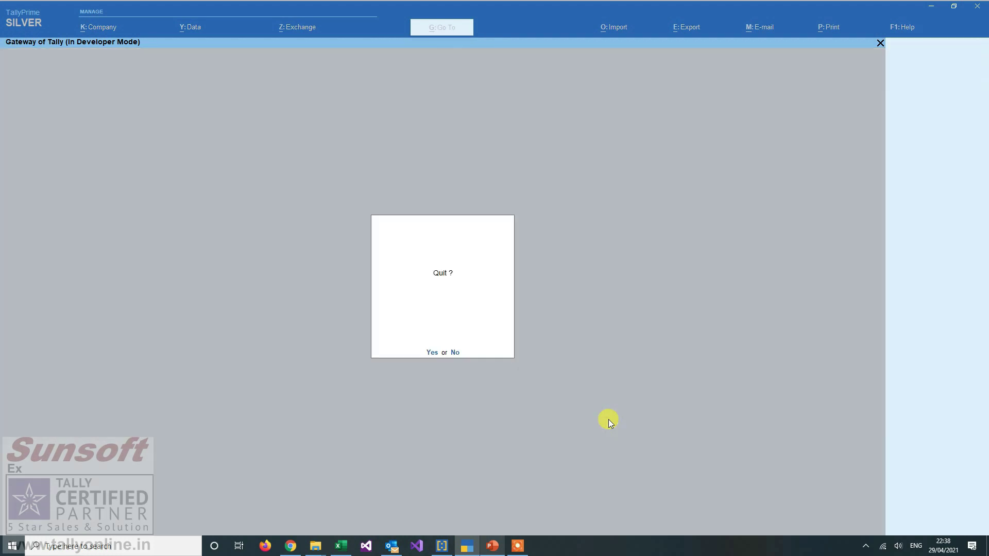
- Quit the import, open the Day Book and review receipt voucher 1
key("Return")
key("d")
key("d")
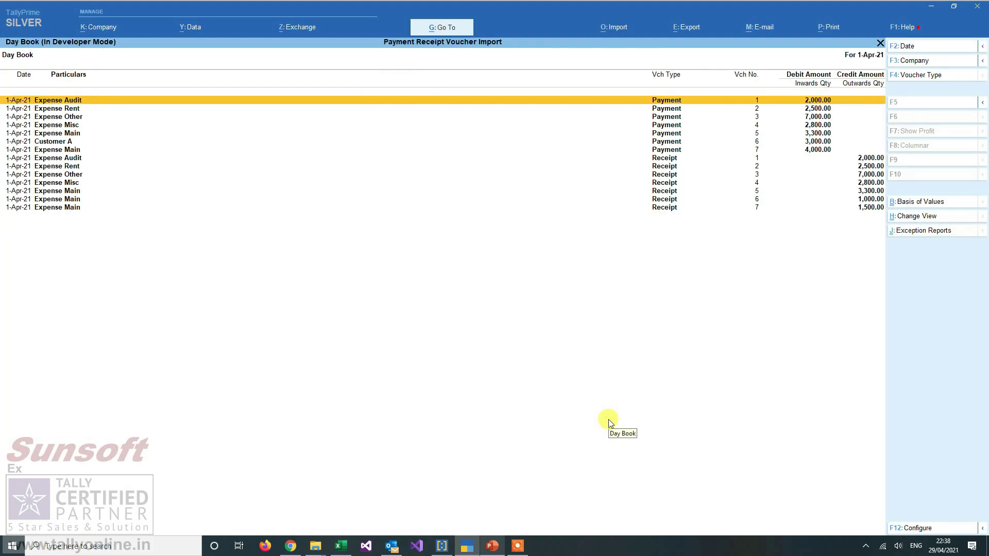
key("Down")
key("Down")
key("Down")
key("Down")
key("Down")
key("Down")
key("Up")
key("Up")
key("Up")
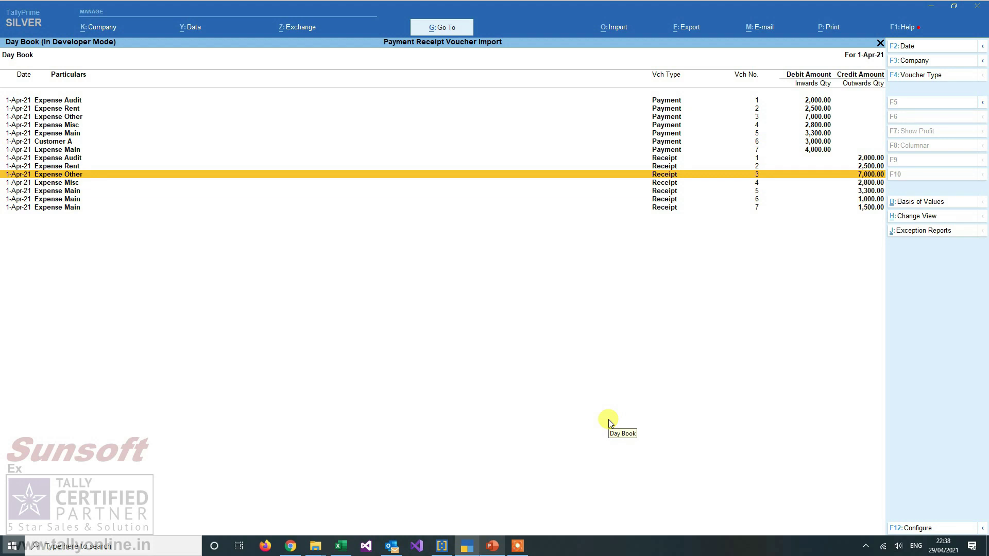
key("Up")
key("Up")
key("Return")
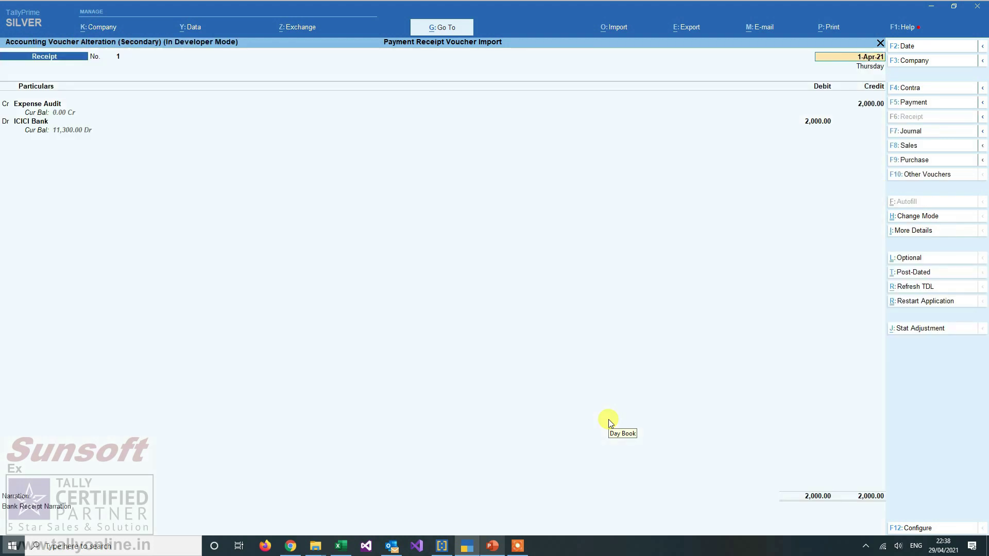
key("Escape")
- Open and review receipt voucher 7 in the Day Book
key("Down")
key("Down")
key("Down")
key("Down")
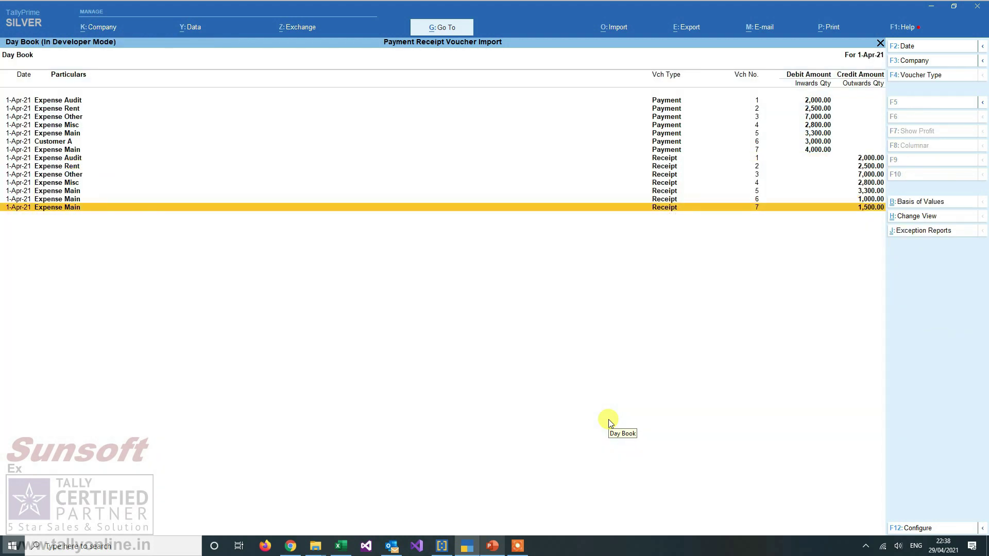
key("Return")
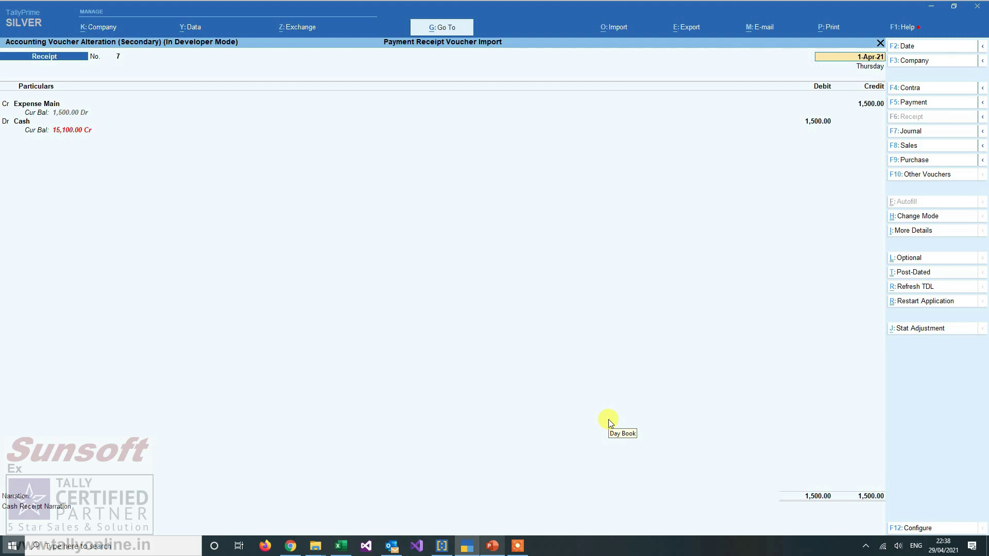
key("Escape")
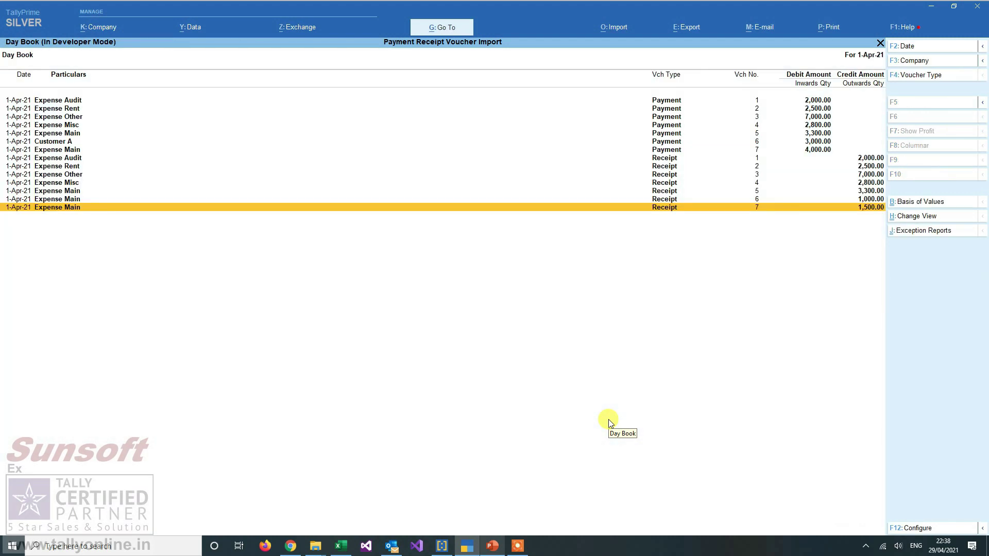